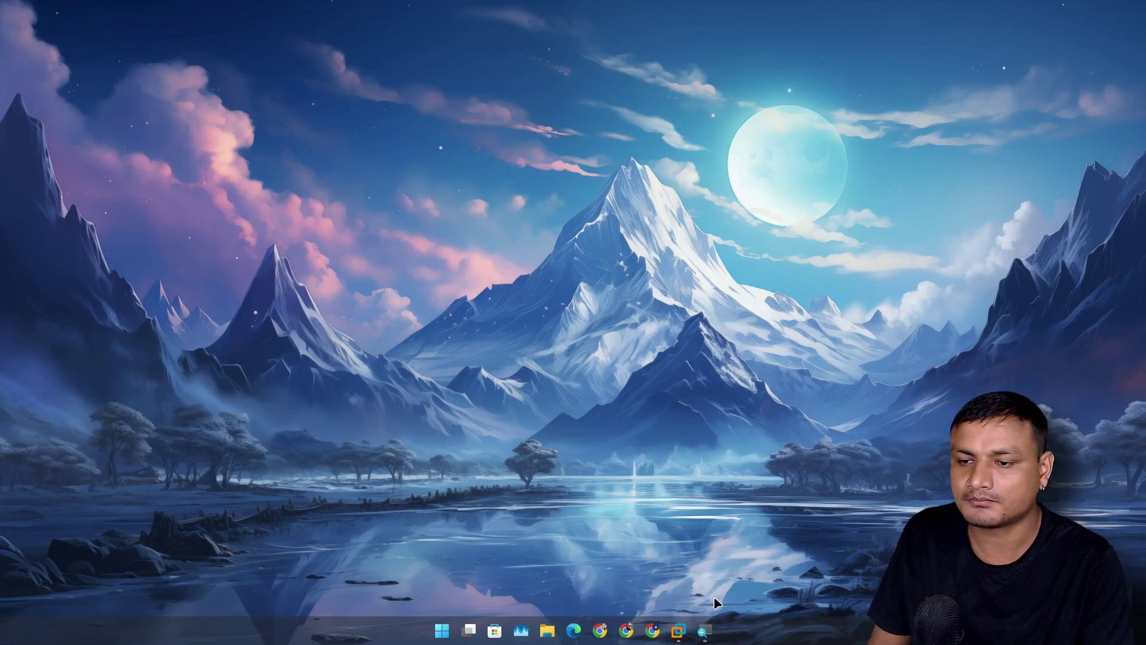
# Bring up Magnifier and use its toolbar to zoom the desktop to 200%, then back to 100%.
pyautogui.click(705, 631)
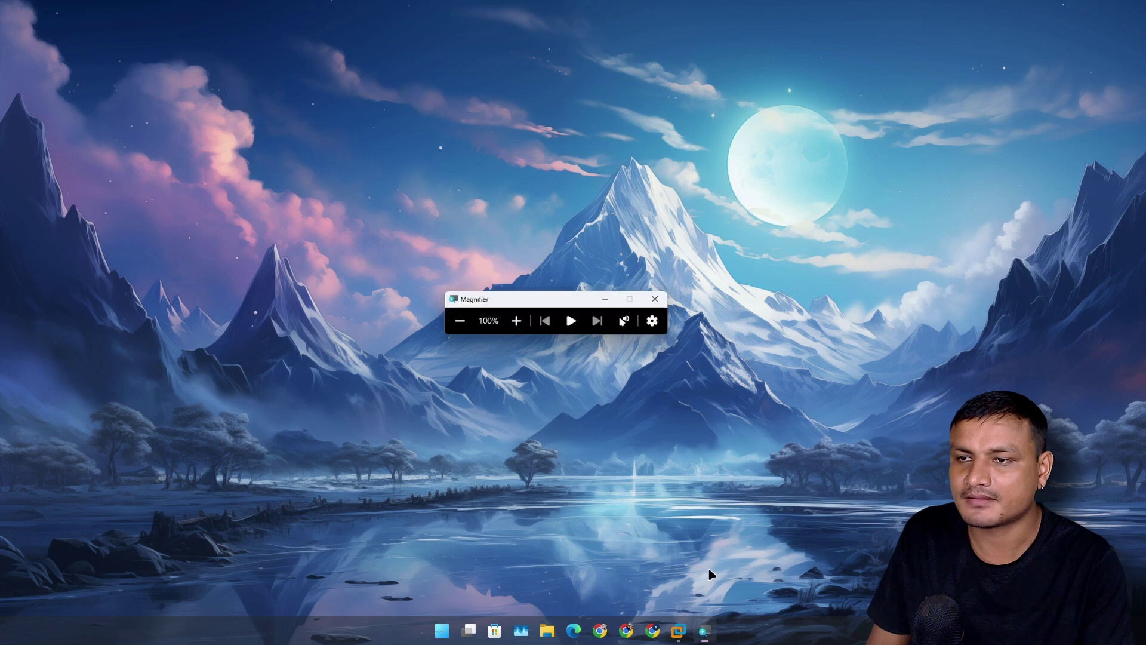
pyautogui.moveTo(509, 267); pyautogui.dragTo(511, 225)
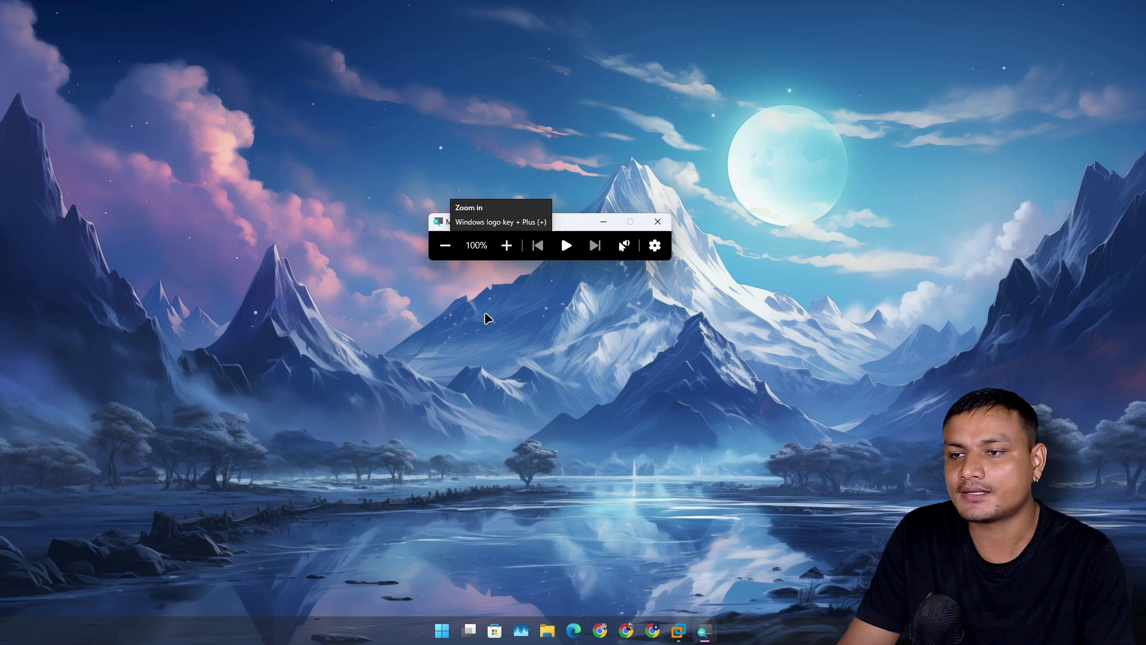
pyautogui.click(508, 254)
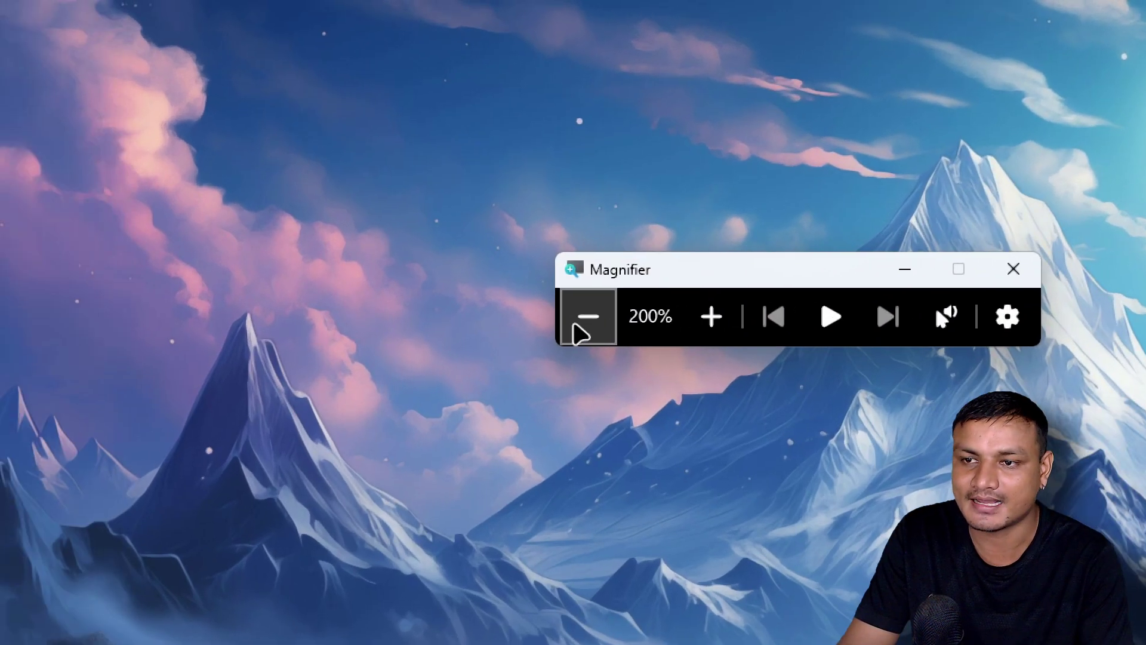
pyautogui.click(578, 318)
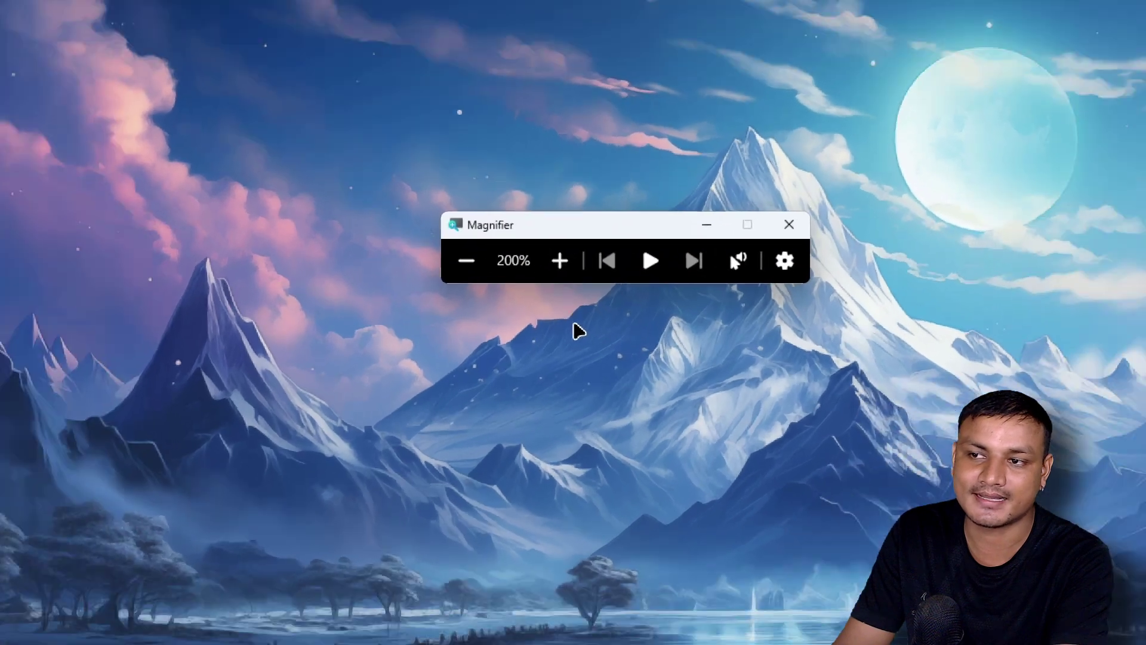
# Toggle the desktop zoom between 100% and 200% with Win+Plus/Win+Minus, ending at 100%.
pyautogui.press('super+minus')
pyautogui.press('super+plus')
pyautogui.press('super+minus')
pyautogui.press('super+plus')
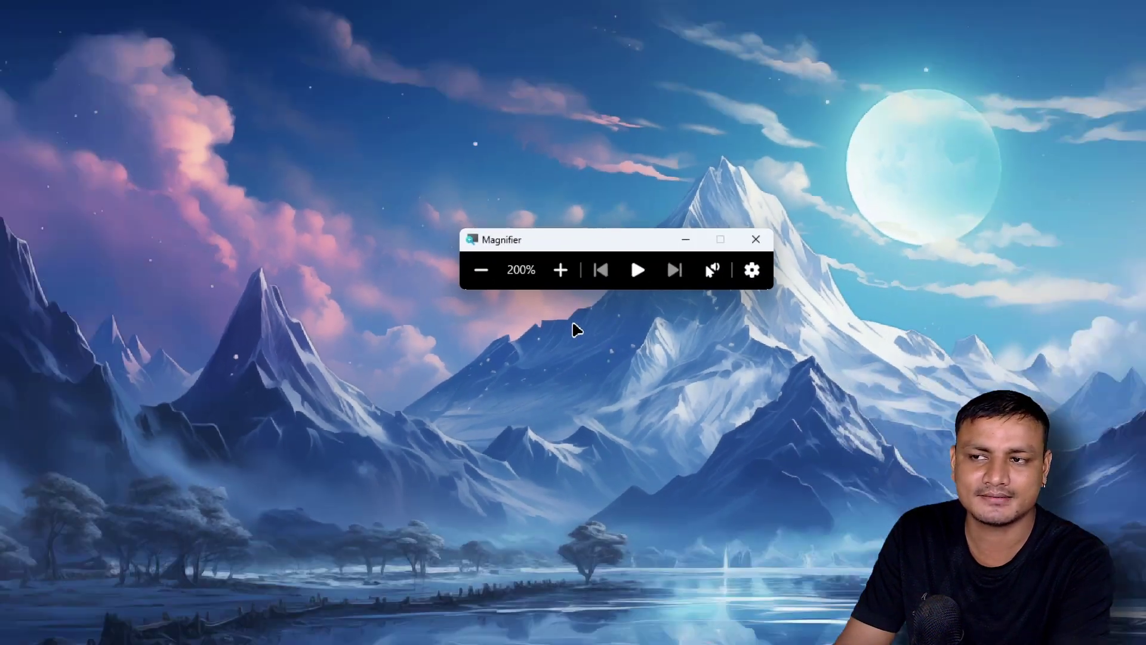
pyautogui.press('super+minus')
pyautogui.moveTo(530, 225); pyautogui.dragTo(540, 245)
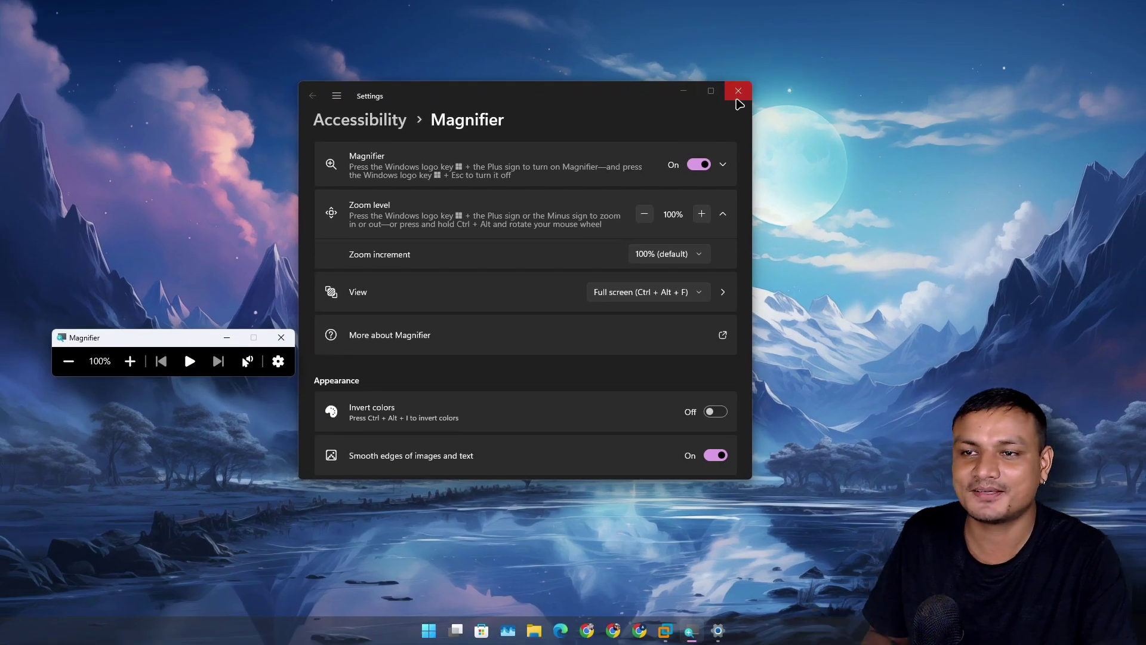
# Close Magnifier's settings and toolbar, then centre the Glassbrick settings window showing its Zoom tab.
pyautogui.click(739, 92)
pyautogui.click(281, 337)
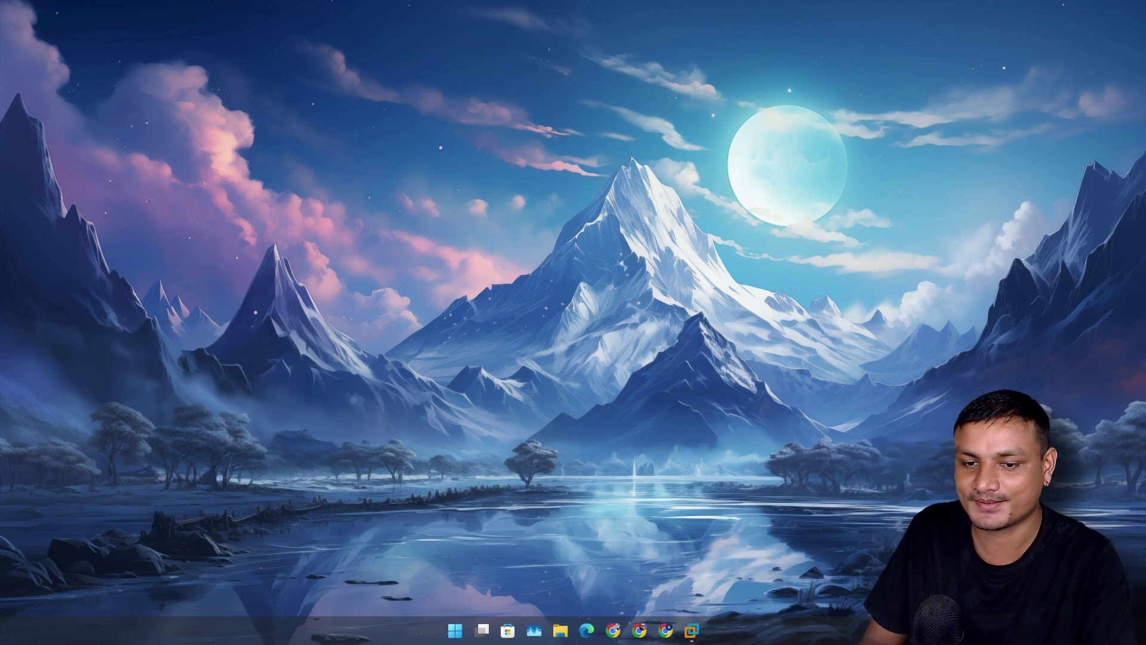
pyautogui.moveTo(282, 146); pyautogui.dragTo(557, 124)
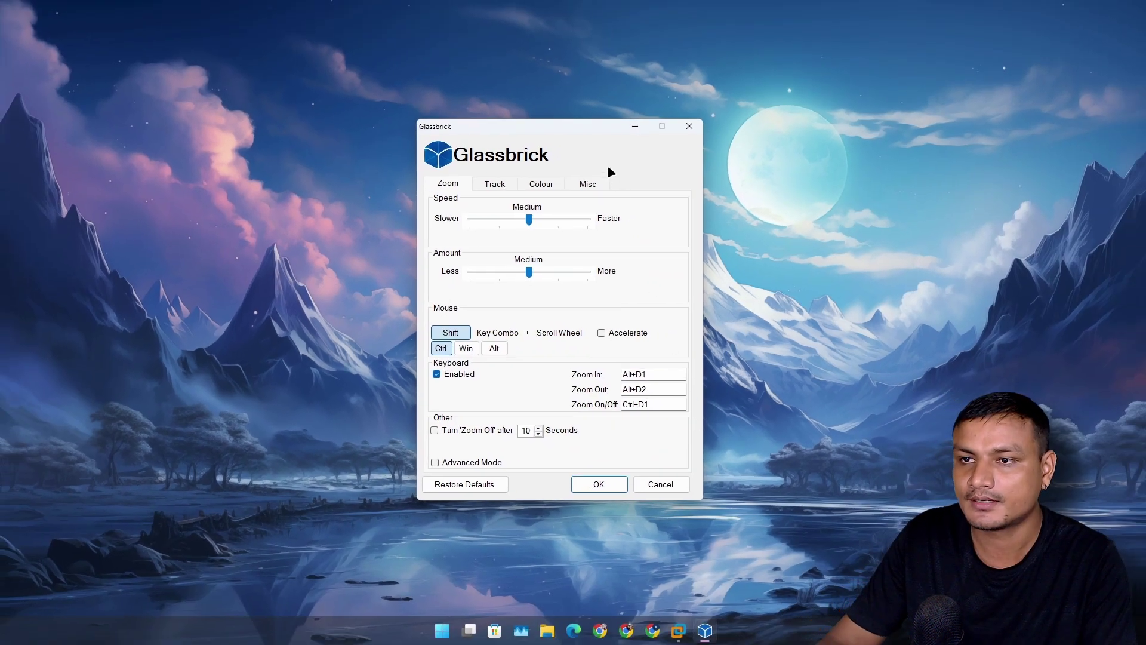
# Minimize Glassbrick, relaunch Windows Magnifier from PowerToys Run and move its toolbar to the top centre.
pyautogui.click(642, 126)
pyautogui.hotkey('alt', 'space')
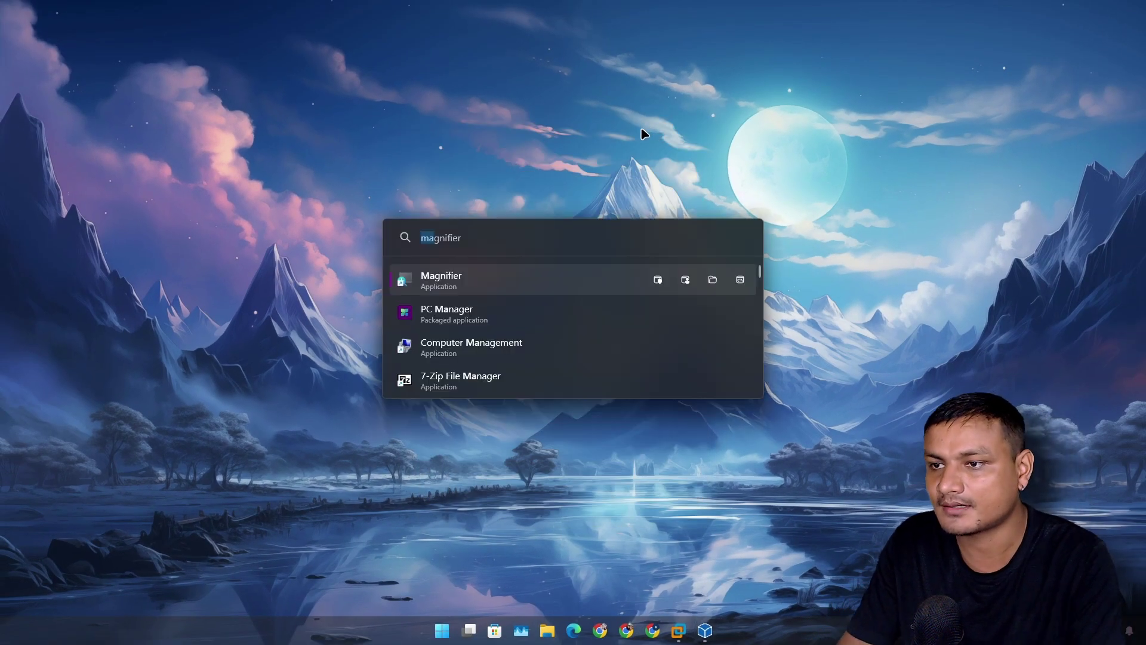
pyautogui.click(504, 284)
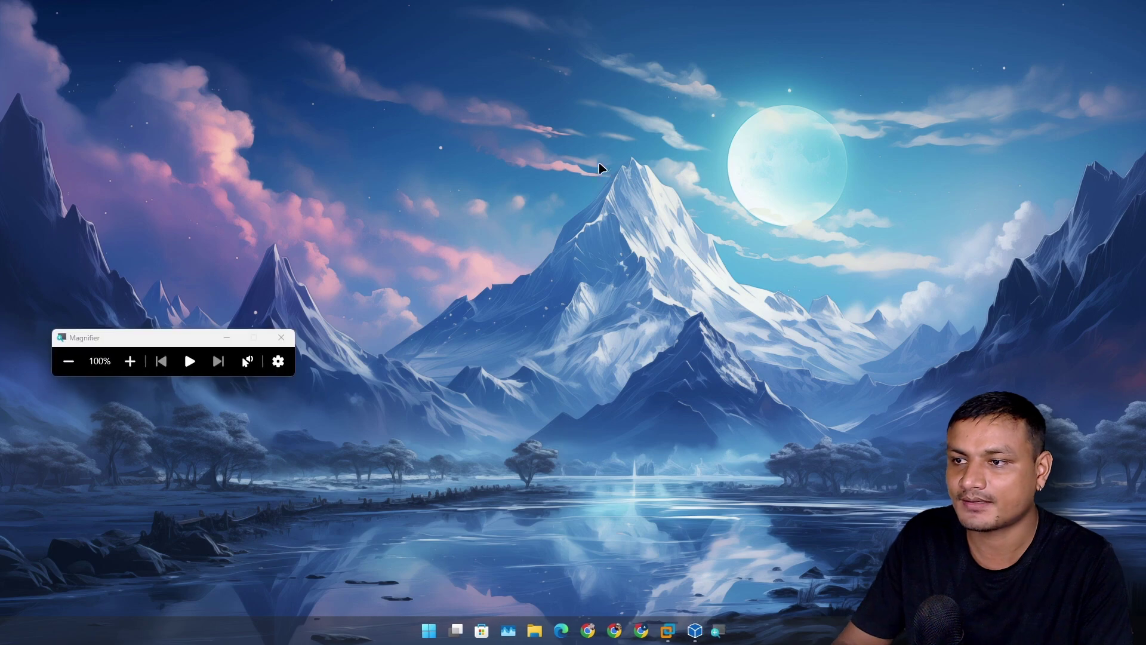
pyautogui.moveTo(218, 333); pyautogui.dragTo(637, 219)
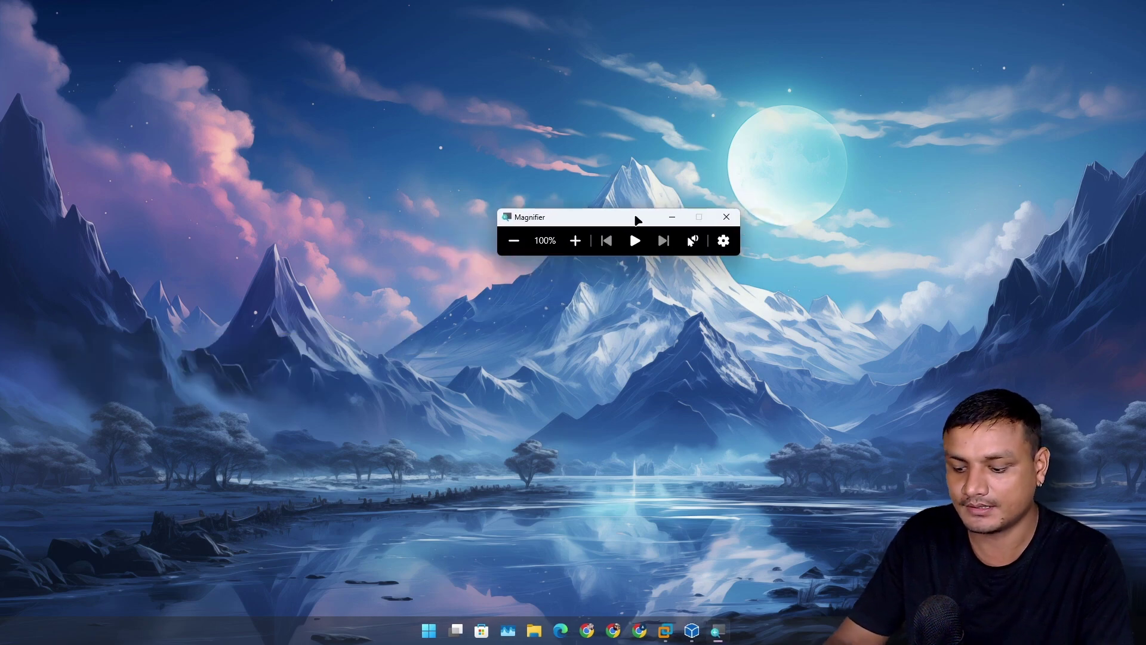
# Zoom the desktop to 300%, then repeatedly between 100% and 200%, finishing at 100%.
pyautogui.press('super+plus')
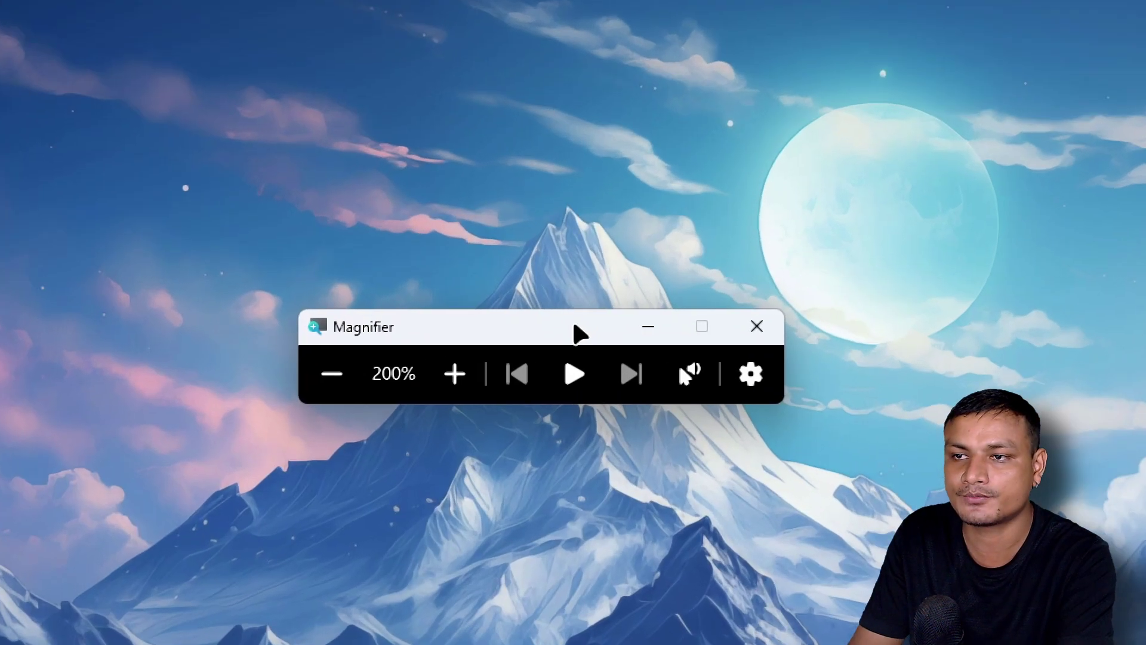
pyautogui.press('super+plus')
pyautogui.press('super+minus')
pyautogui.press('super+minus')
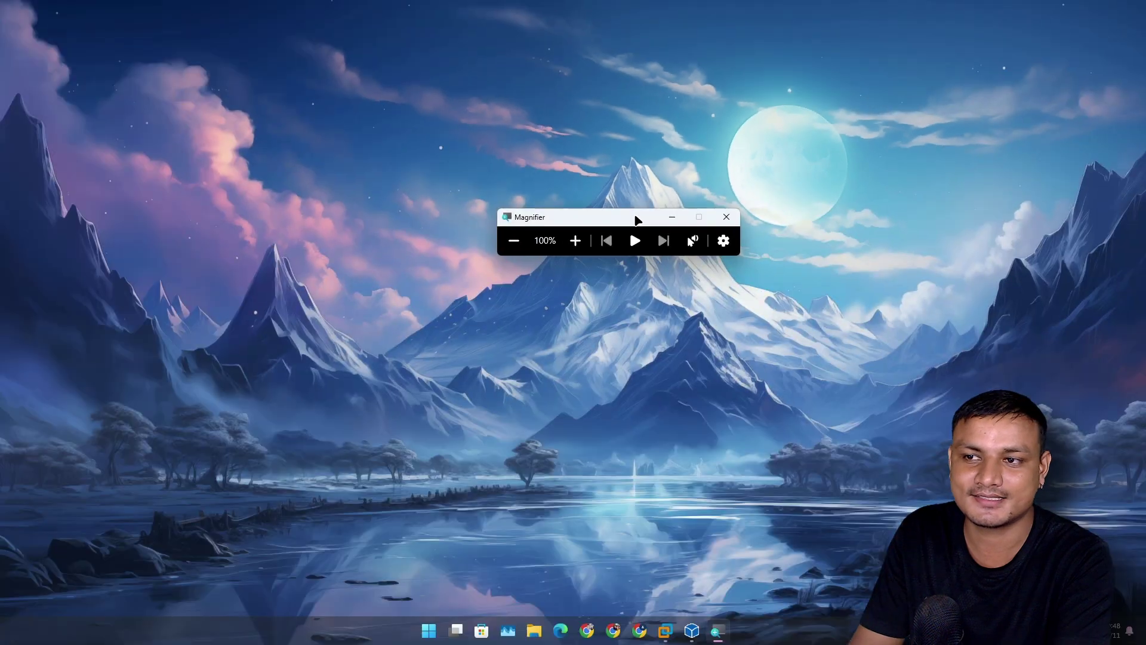
pyautogui.press('super+plus')
pyautogui.press('super+minus')
pyautogui.press('super+plus')
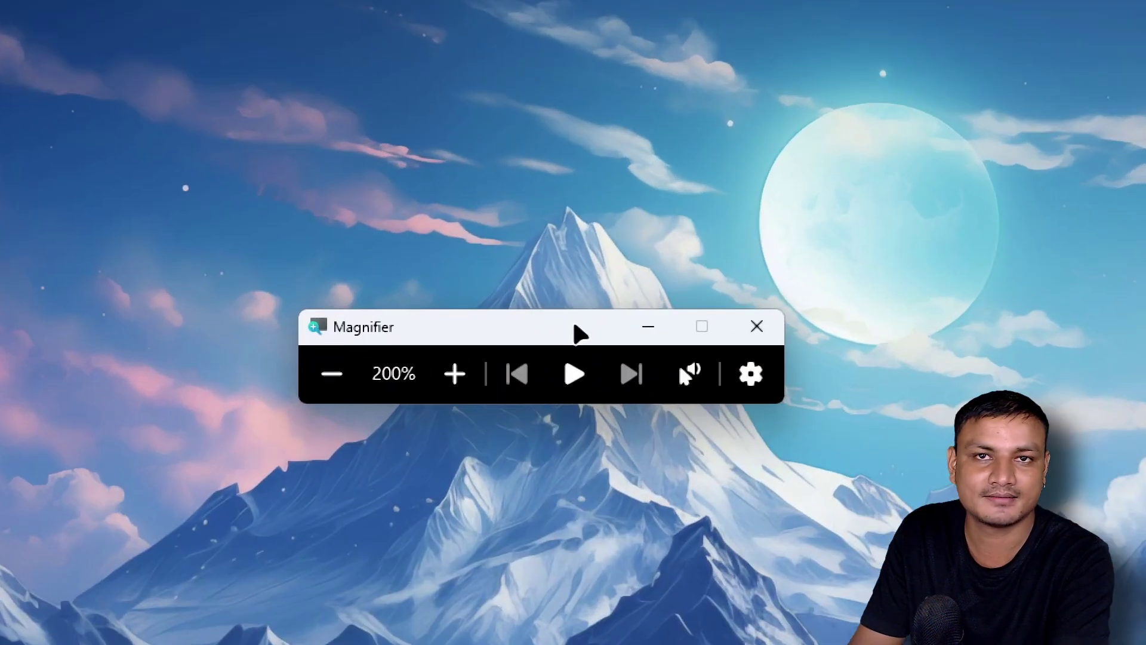
pyautogui.press('super+minus')
pyautogui.press('super+plus')
pyautogui.press('super+minus')
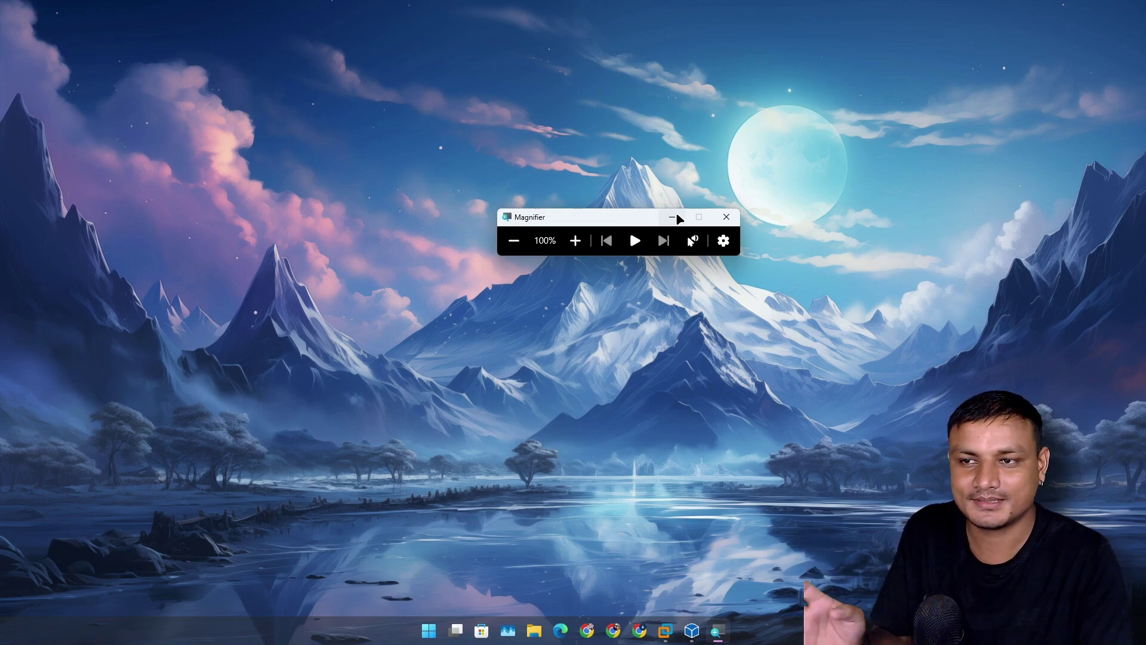
# Close Magnifier, restore Glassbrick and show its Track tab: Border mode, size 50, Medium speed.
pyautogui.click(727, 217)
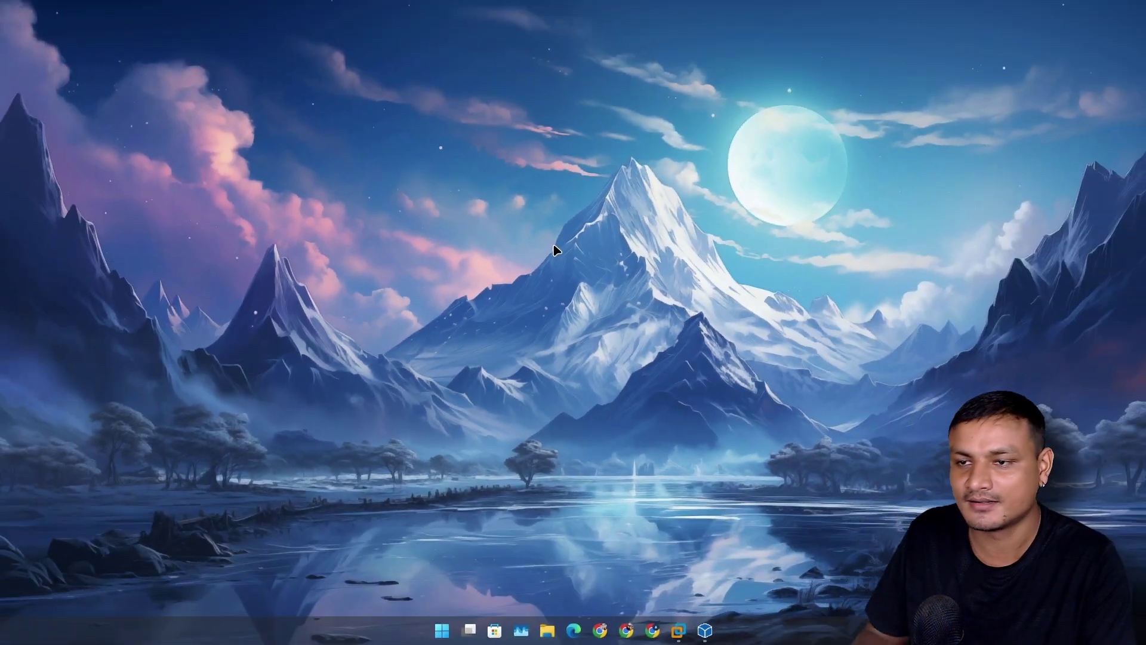
pyautogui.click(705, 629)
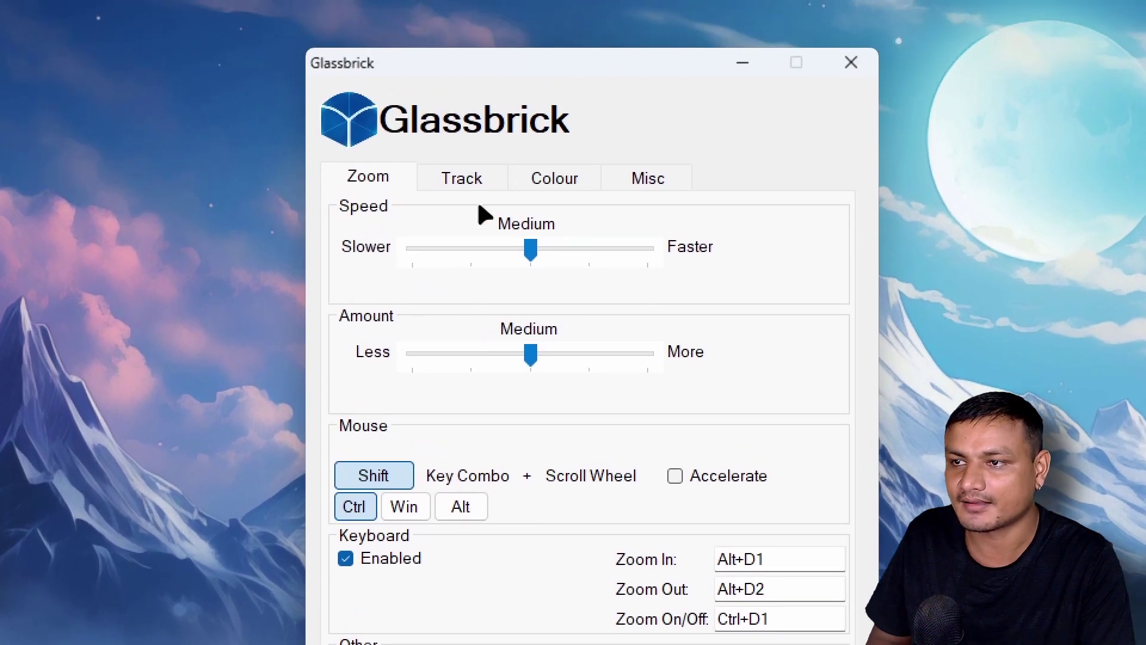
pyautogui.click(455, 179)
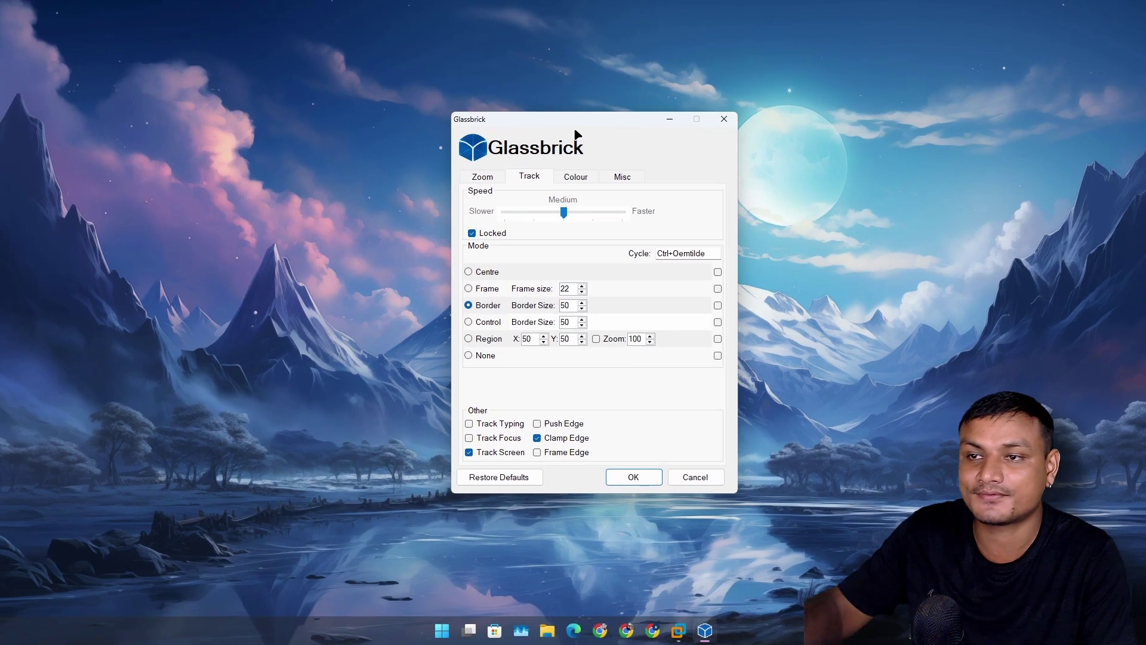
# Reposition, minimize and restore the Glassbrick window, then switch it to the Zoom tab.
pyautogui.moveTo(576, 115); pyautogui.dragTo(521, 109)
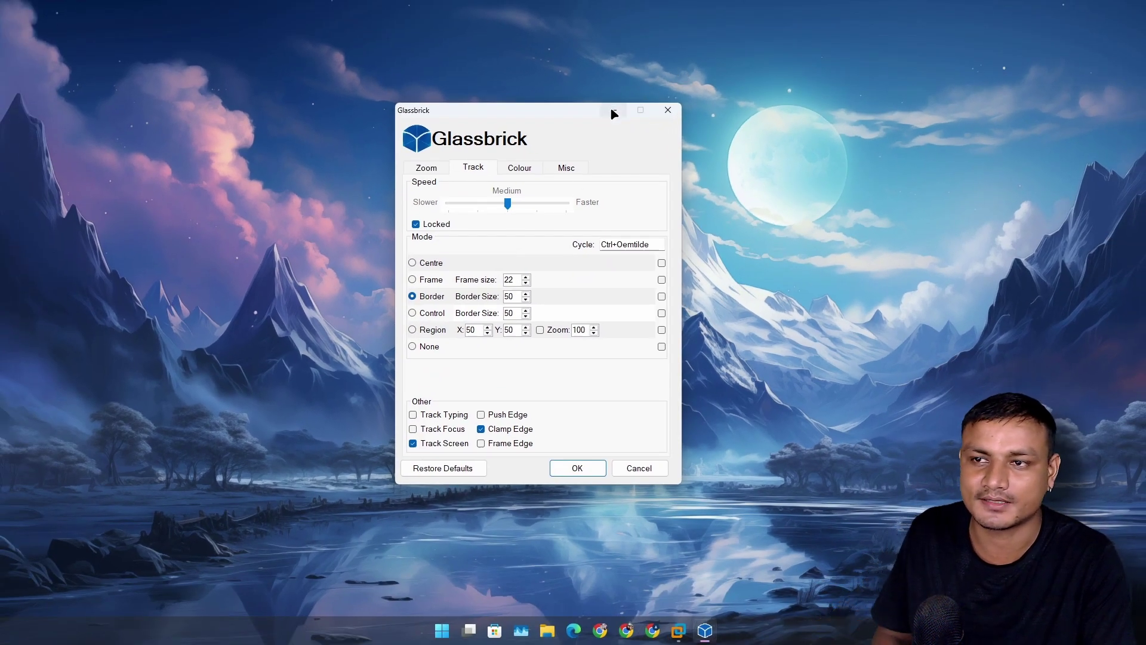
pyautogui.click(614, 111)
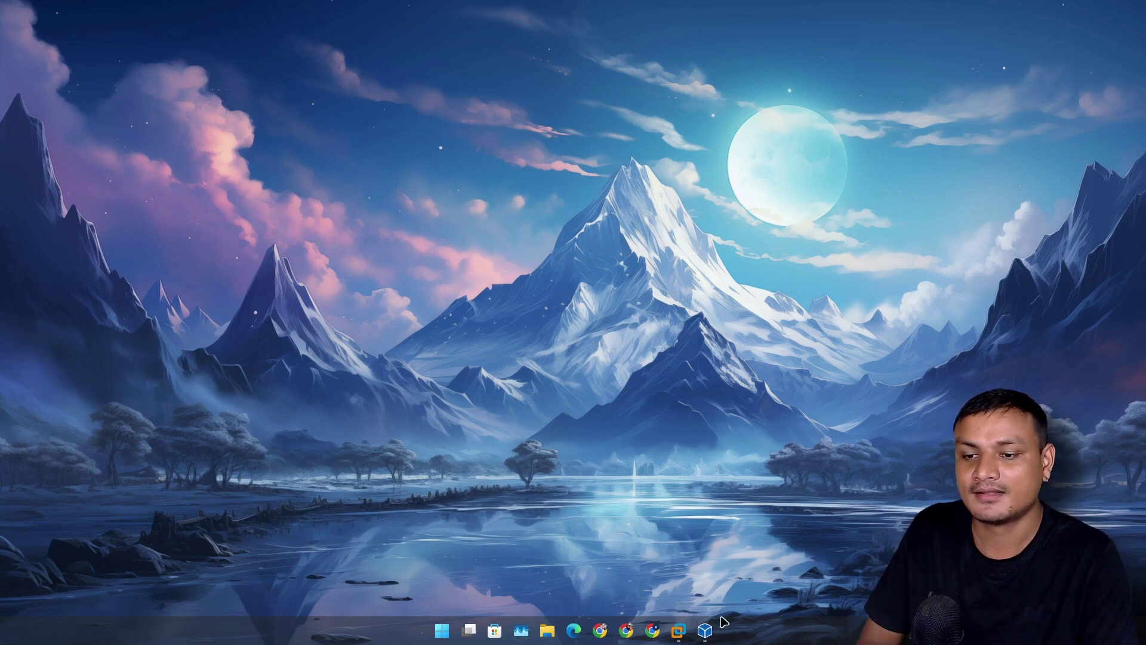
pyautogui.click(705, 630)
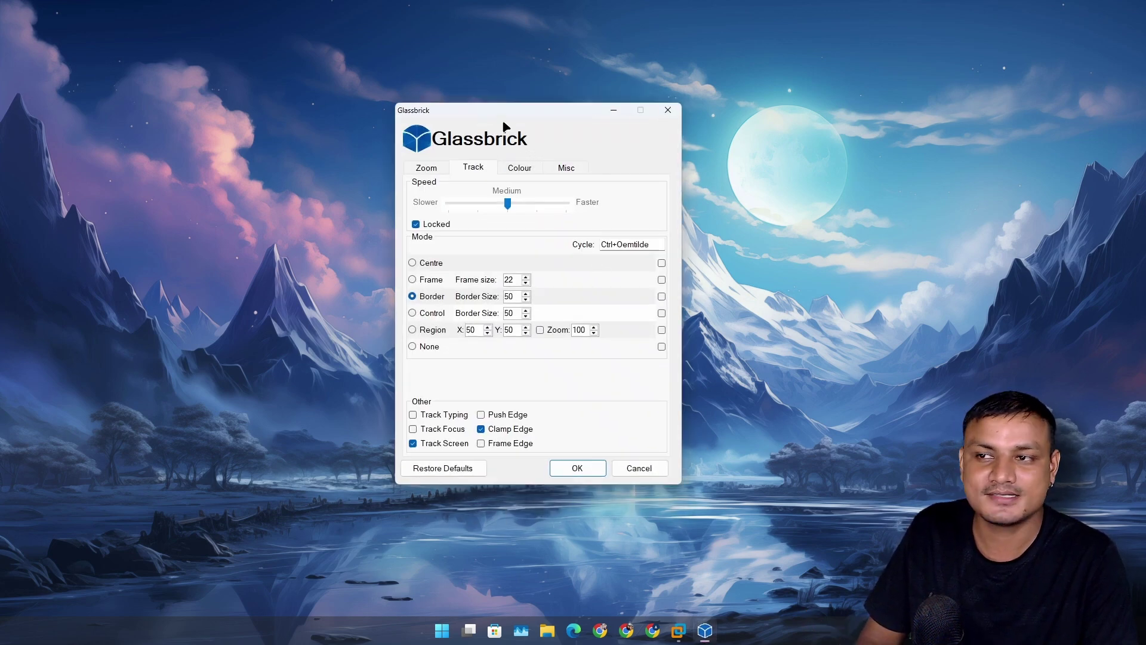
pyautogui.moveTo(509, 105); pyautogui.dragTo(516, 124)
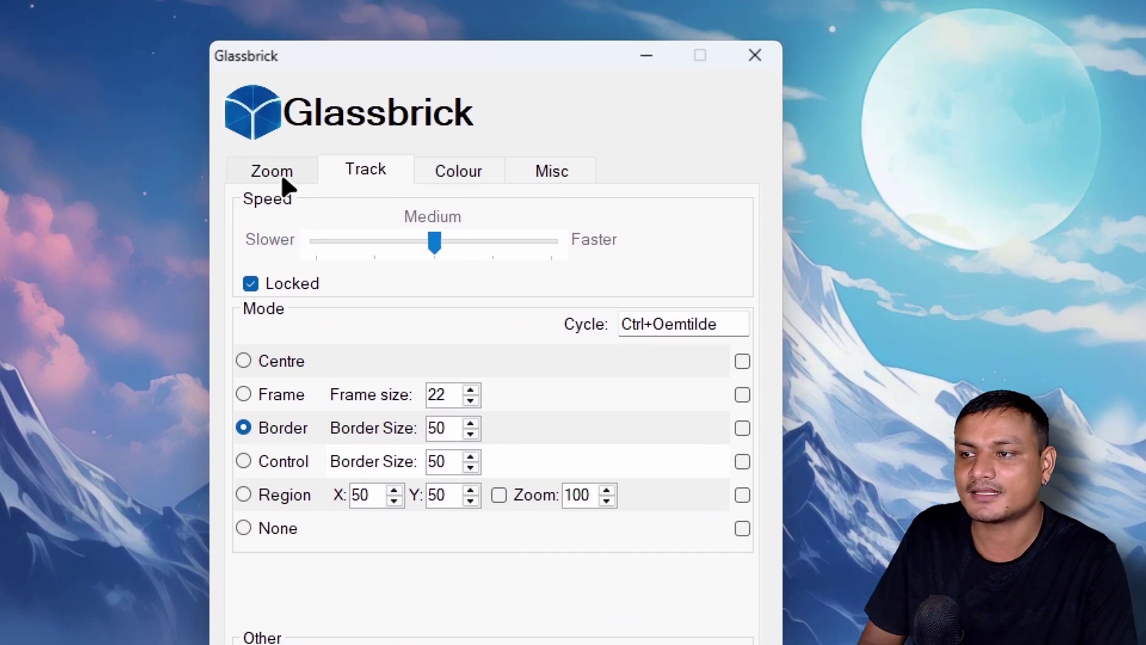
pyautogui.click(433, 186)
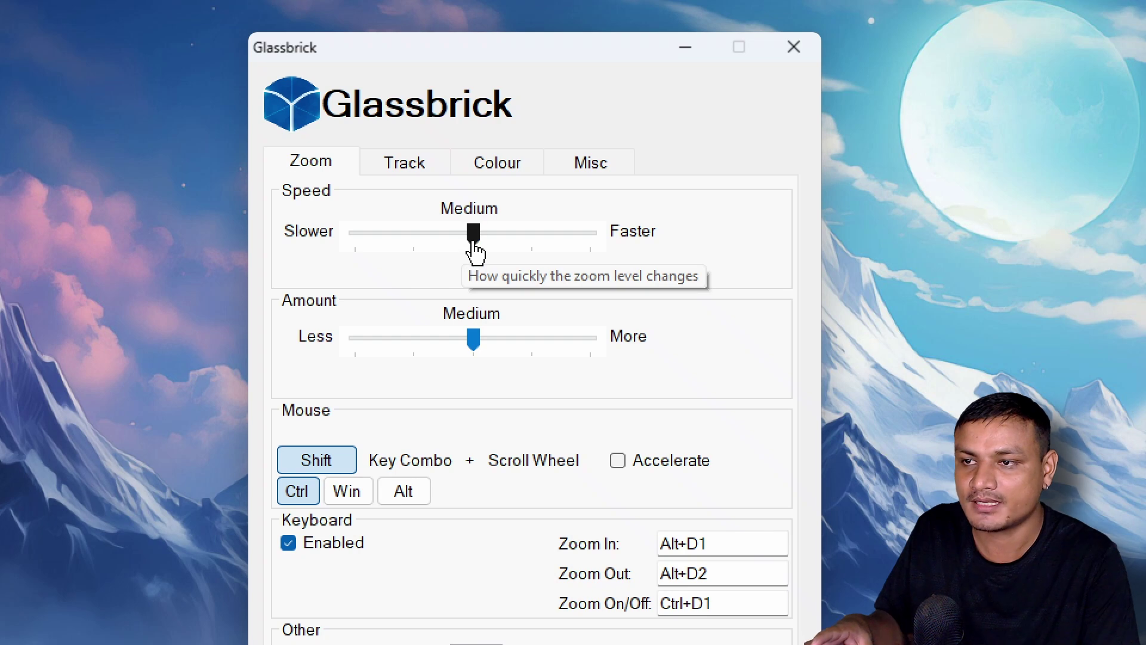
# Slide Zoom Speed to Slowest, then Instant, settle on Medium, and confirm with OK.
pyautogui.moveTo(476, 251); pyautogui.dragTo(281, 243)
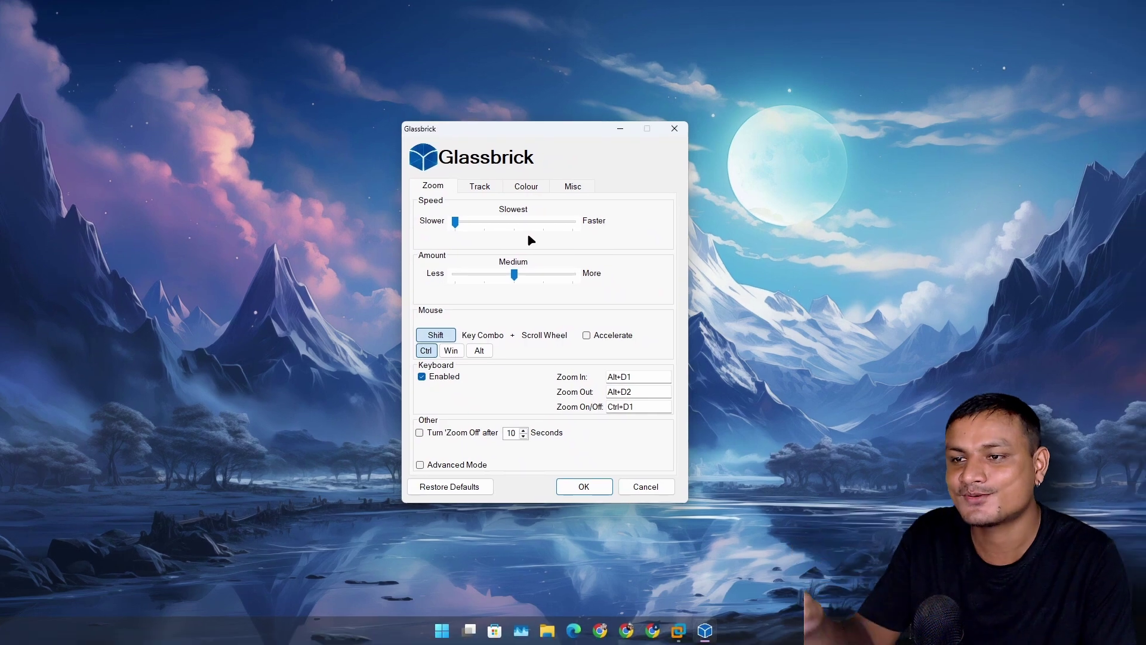
pyautogui.moveTo(457, 221); pyautogui.dragTo(574, 222)
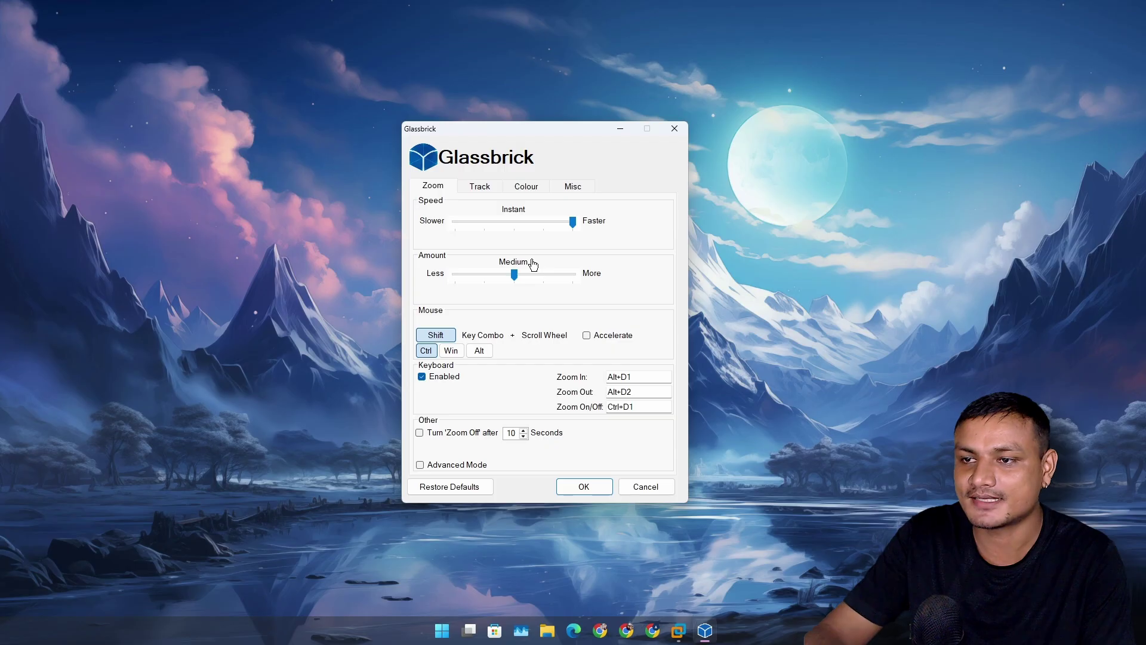
pyautogui.moveTo(574, 224); pyautogui.dragTo(517, 234)
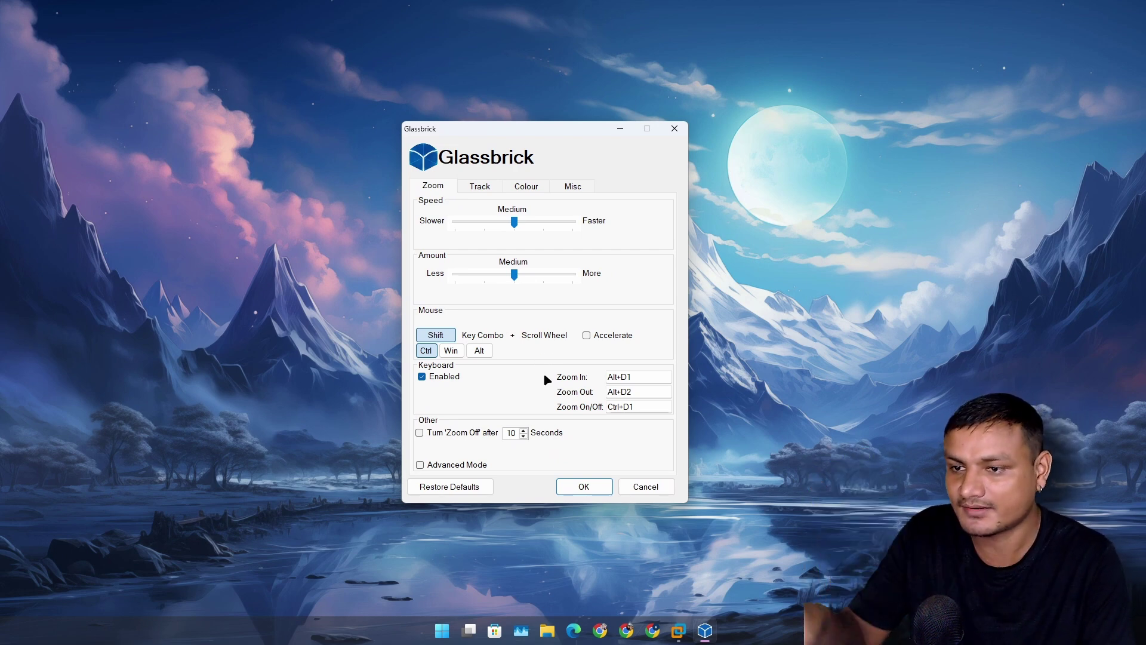
pyautogui.click(584, 487)
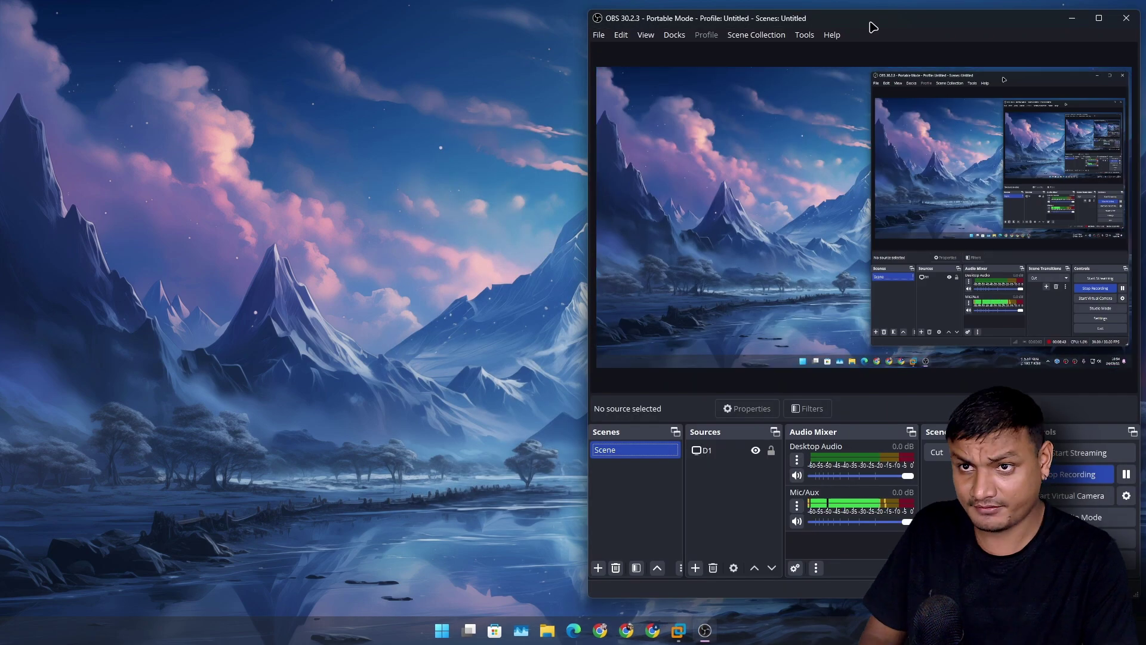
# Drag the OBS window to the screen centre, then to the top edge to maximize it.
pyautogui.moveTo(867, 25); pyautogui.dragTo(646, 55)
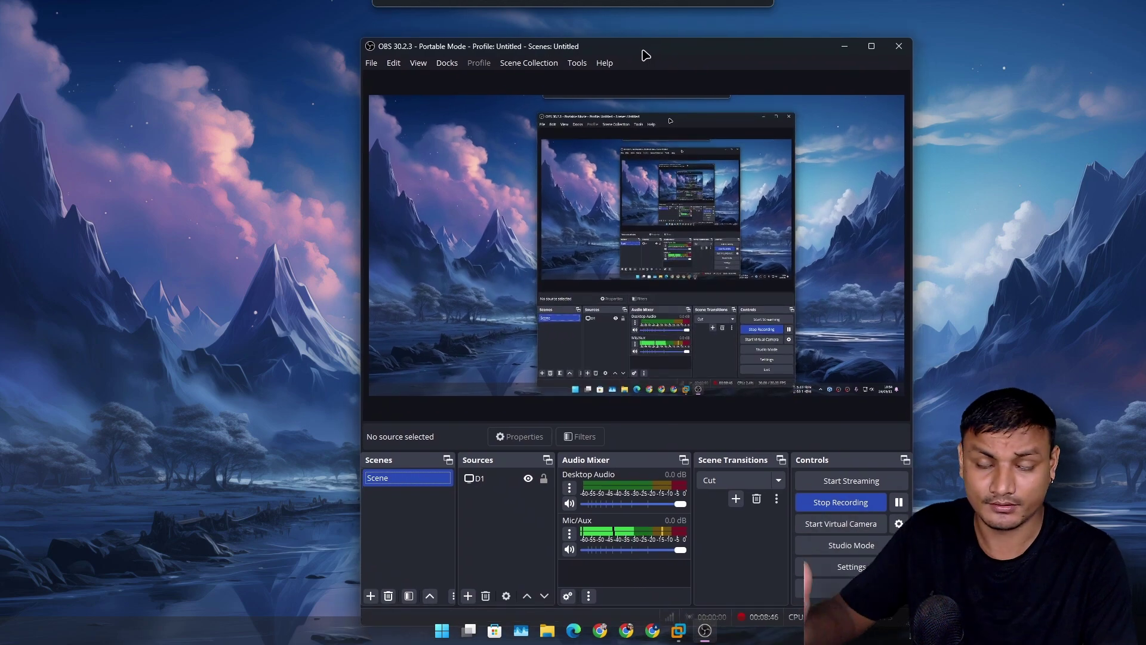
pyautogui.moveTo(646, 55); pyautogui.dragTo(640, 7)
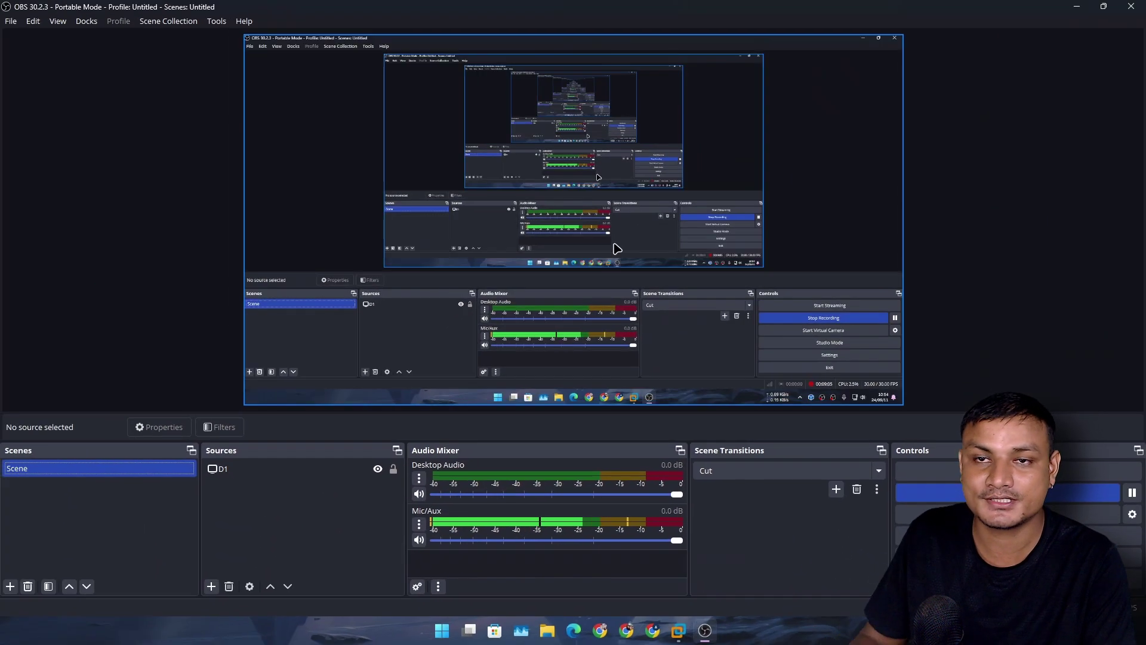
# Set display source D1's Capture Method to DXGI Desktop Duplication in its Properties and confirm.
pyautogui.click(1077, 7)
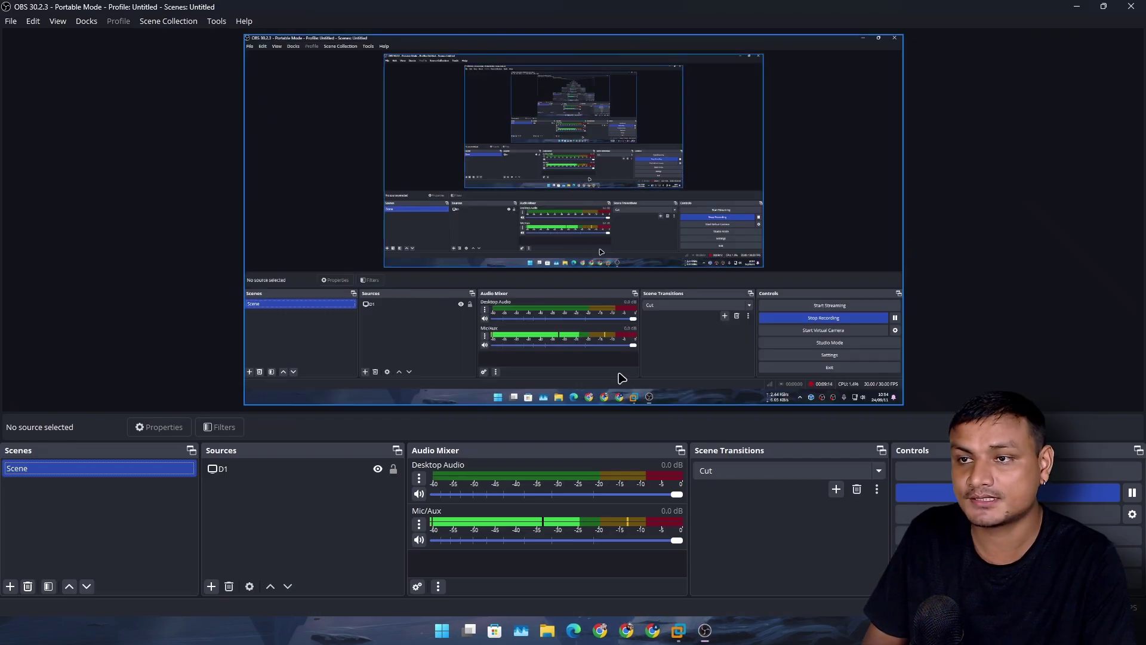
pyautogui.click(271, 471)
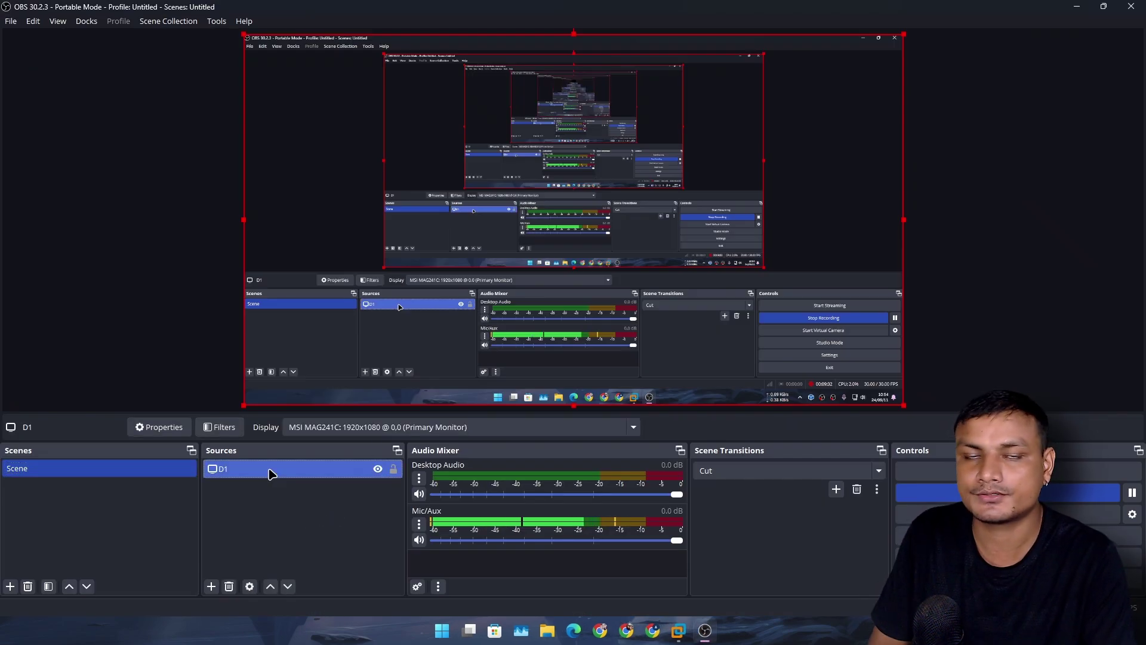
pyautogui.rightClick(272, 473)
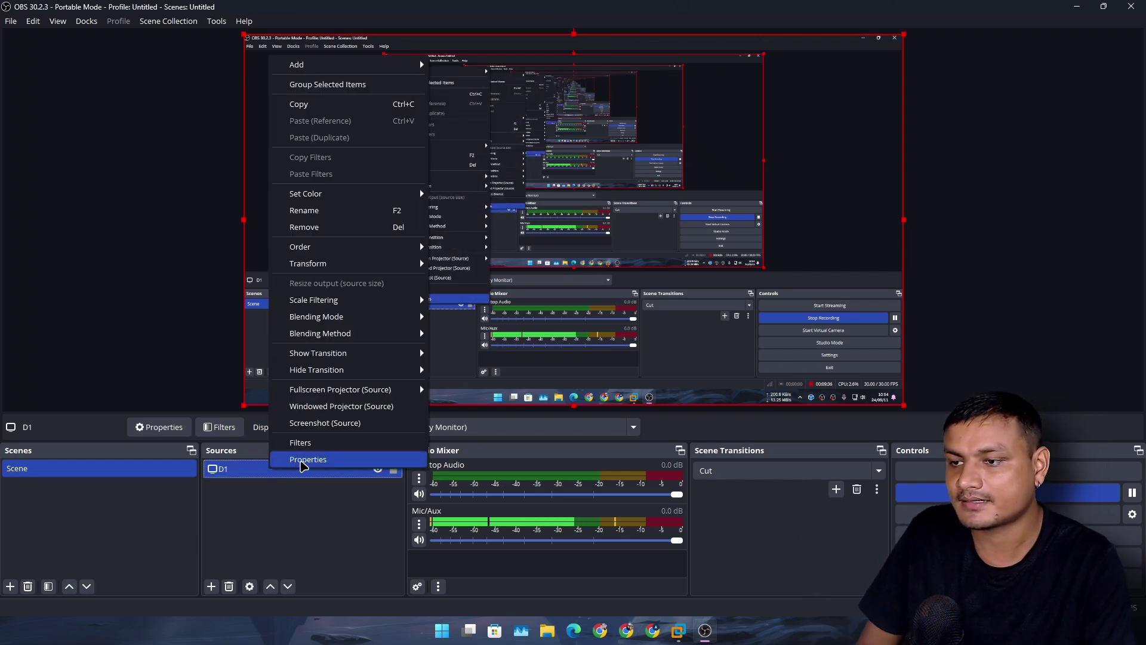
pyautogui.click(305, 460)
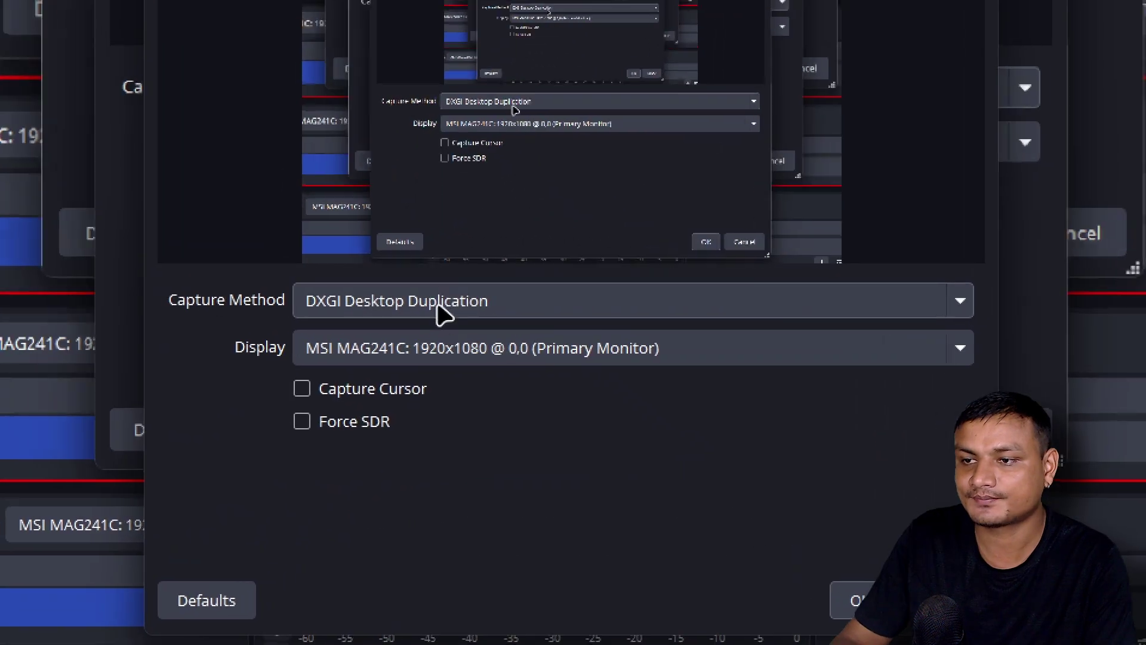
pyautogui.click(497, 317)
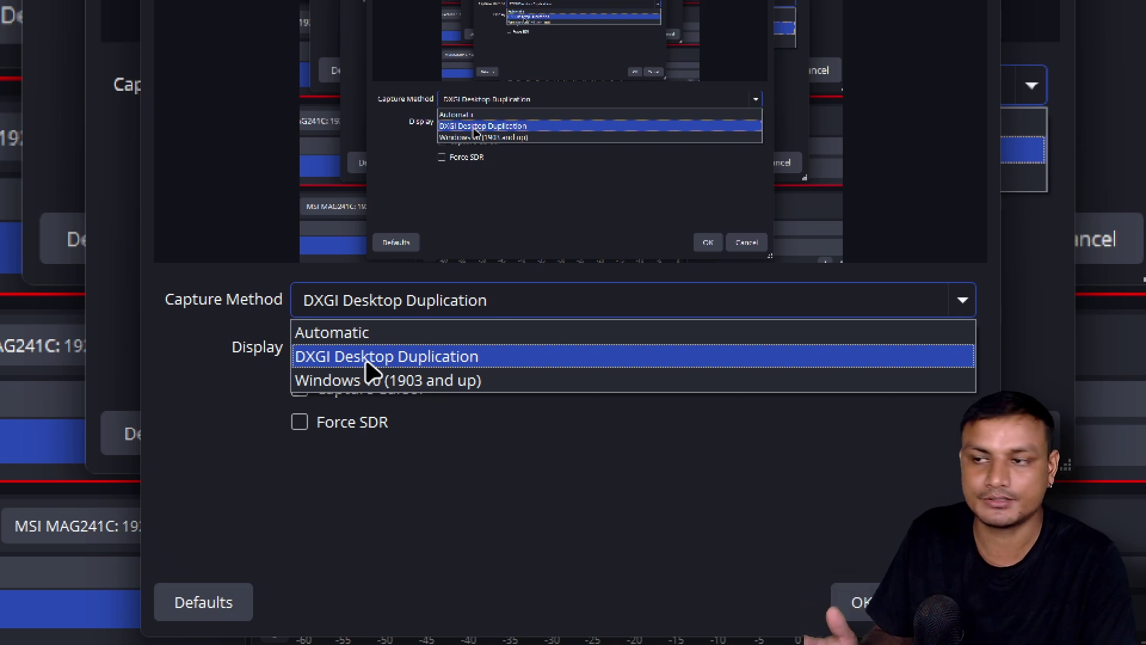
pyautogui.click(367, 357)
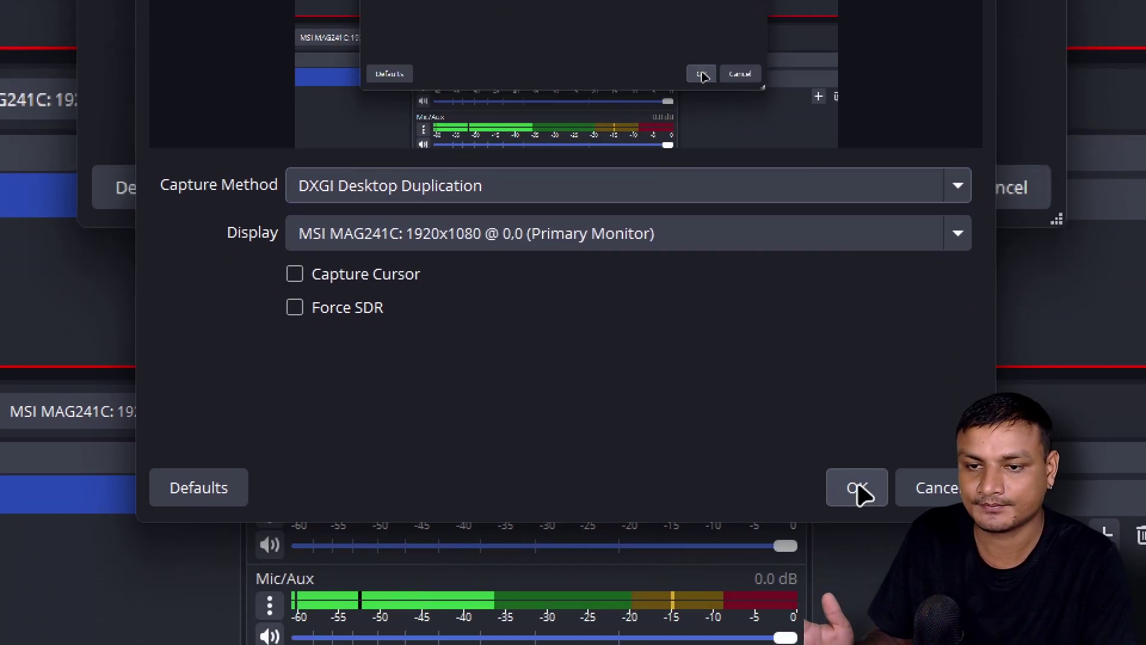
pyautogui.click(860, 602)
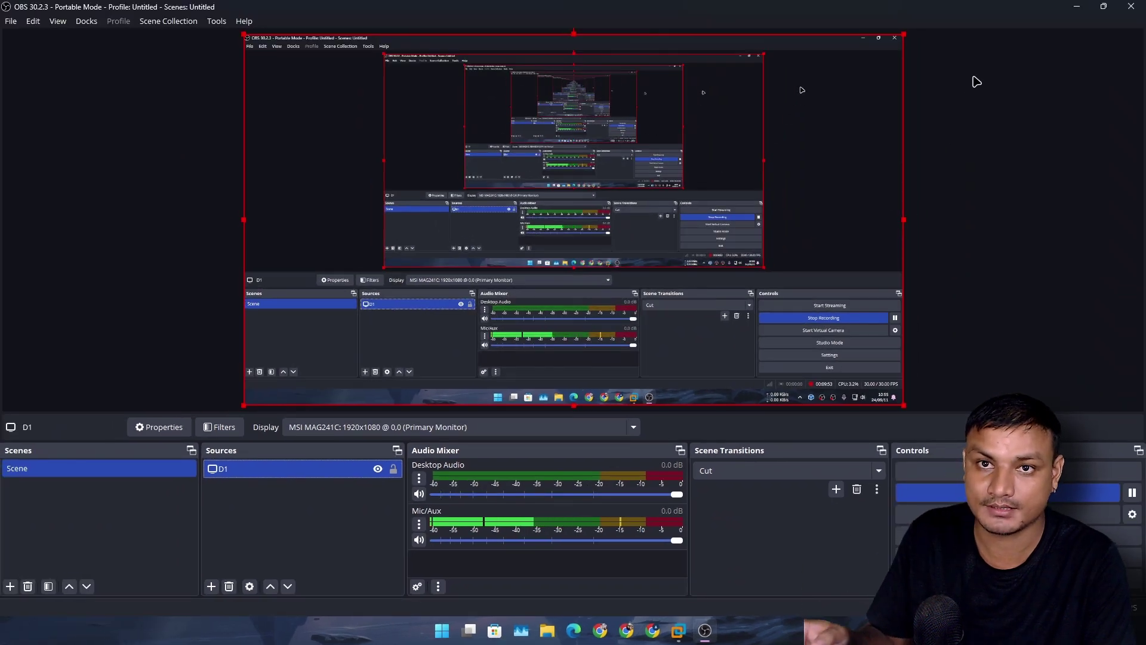
# Minimize OBS and refresh the desktop from its right-click menu.
pyautogui.click(1075, 10)
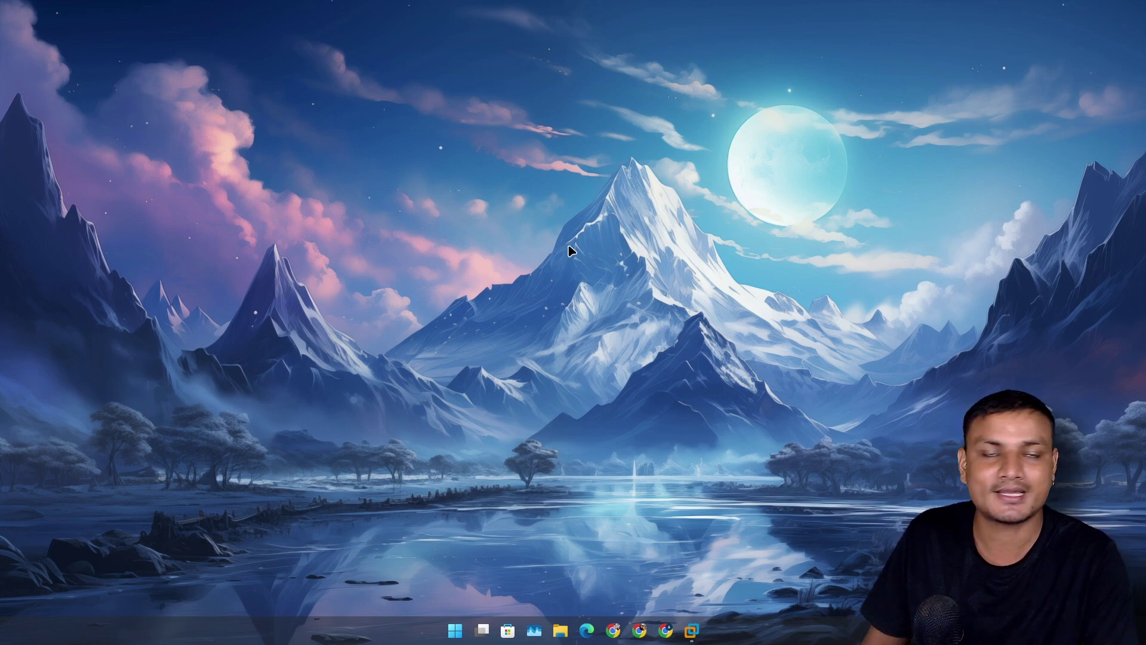
pyautogui.rightClick(675, 250)
pyautogui.click(578, 304)
pyautogui.rightClick(528, 212)
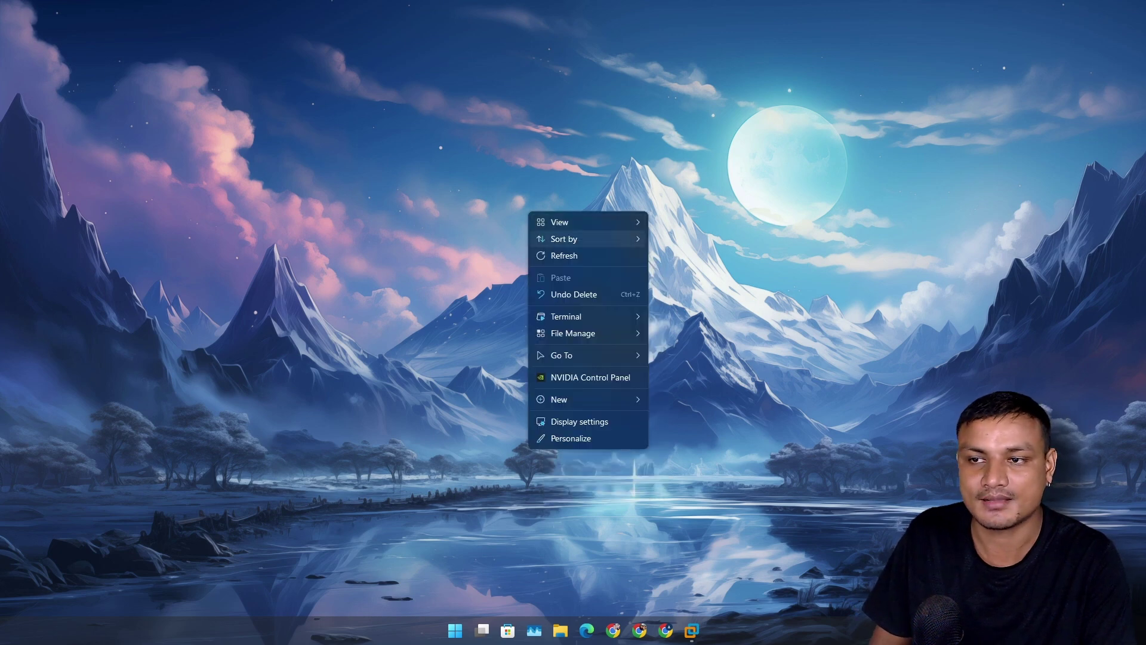
# Refresh the desktop, launch Glassbrick via PowerToys Run, zoom in with Ctrl+1, then Escape to normal.
pyautogui.click(564, 255)
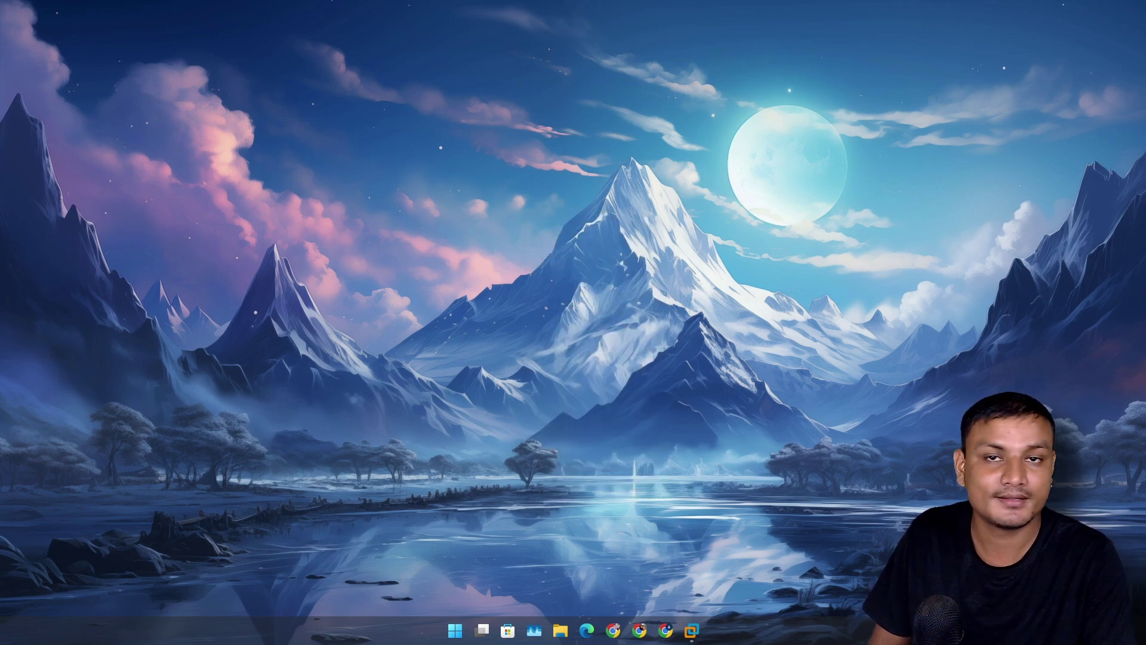
pyautogui.hotkey('alt', 'space')
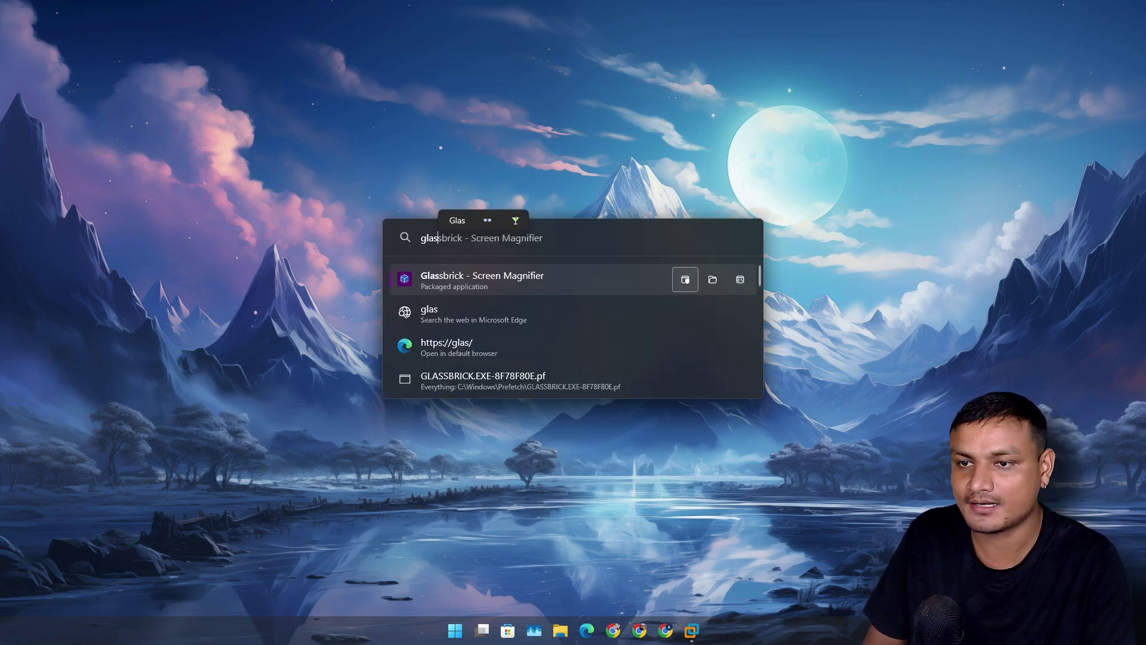
pyautogui.press('Escape')
pyautogui.hotkey('ctrl', '1')
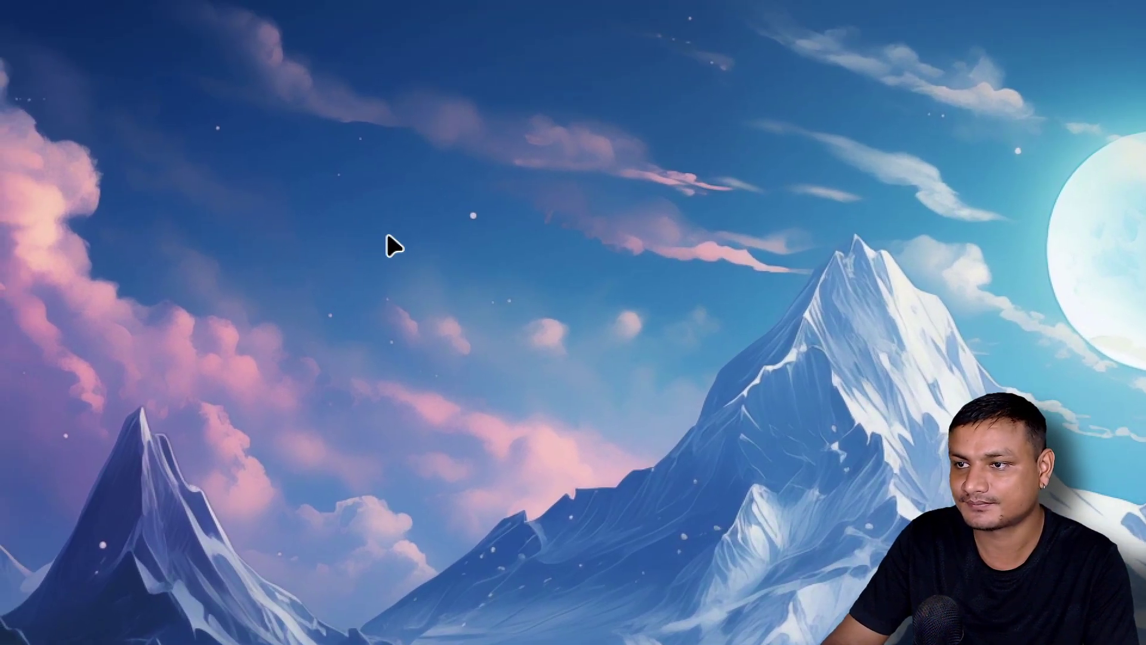
pyautogui.press('Escape')
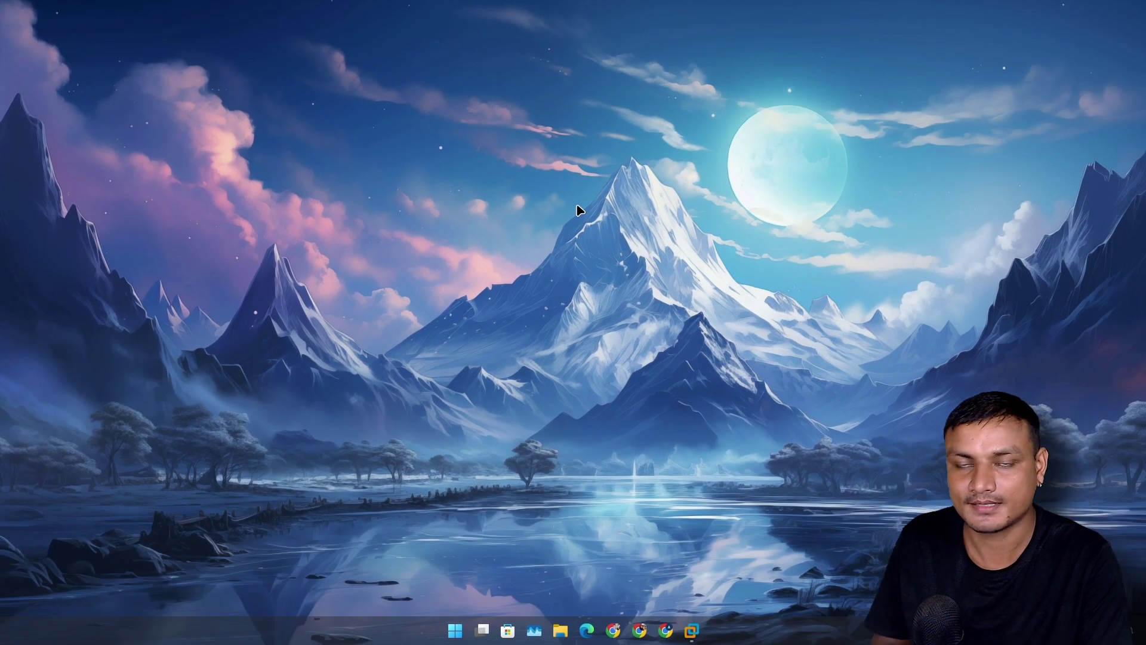